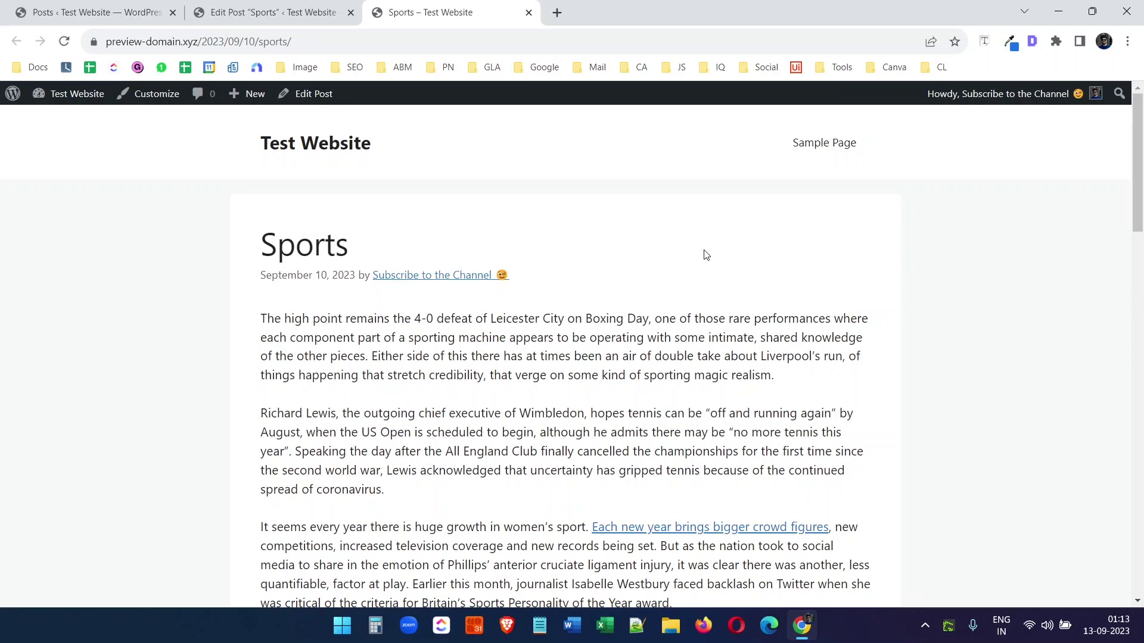
{"action": "scroll", "coordinate": [704, 255], "scroll_direction": "down", "scroll_amount": 3}
- View and select the highlighted 109-seconds diners sentence in the Convertize article, then return to Sports
{"action": "left_click", "coordinate": [742, 378]}
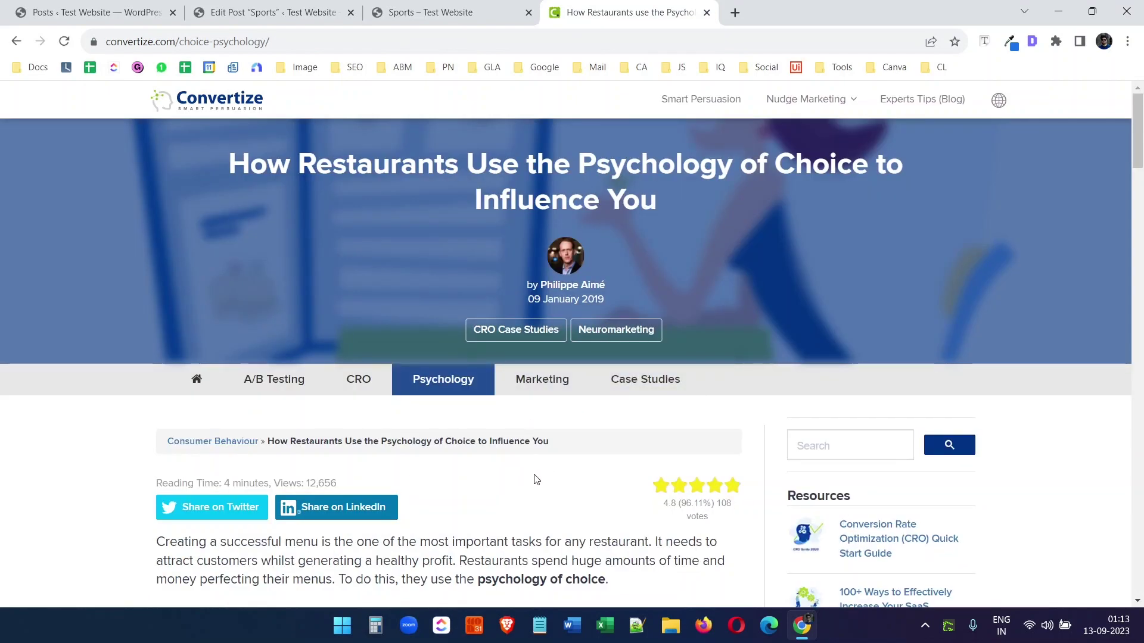
{"action": "scroll", "coordinate": [535, 479], "scroll_direction": "down", "scroll_amount": 2}
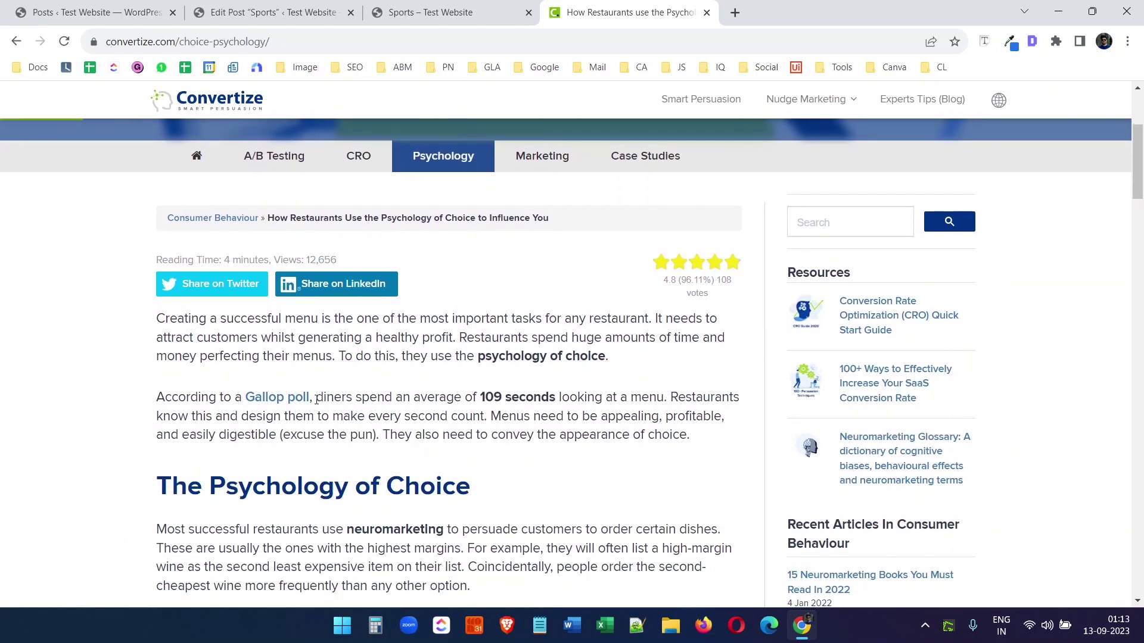
{"action": "left_click_drag", "start_coordinate": [316, 399], "coordinate": [645, 398]}
{"action": "key", "text": "ctrl+c"}
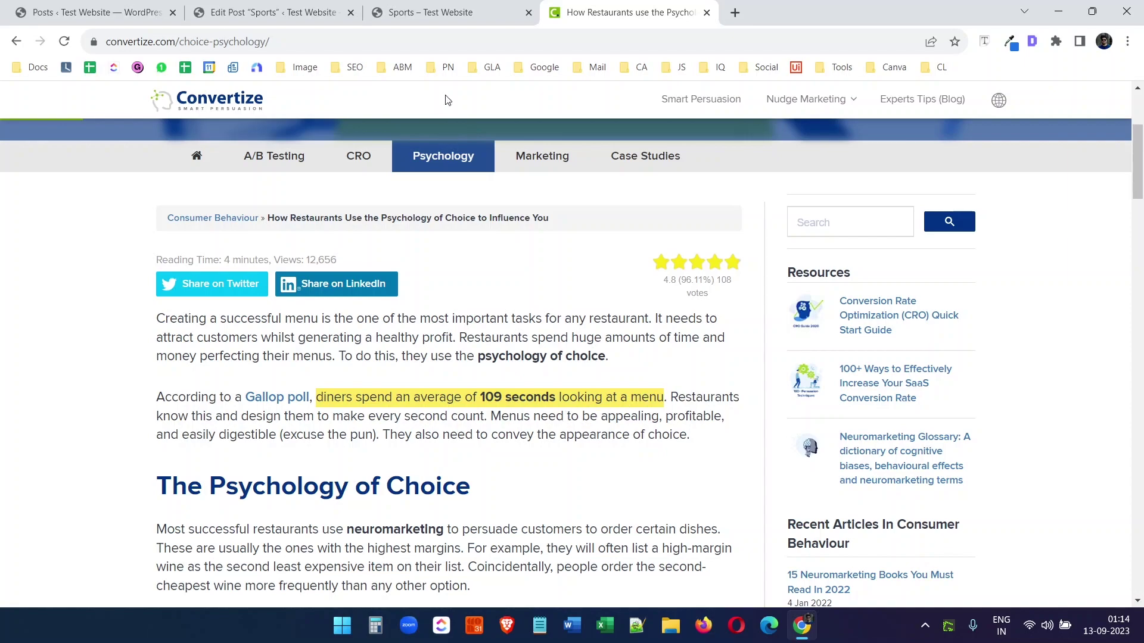
{"action": "left_click", "coordinate": [434, 7]}
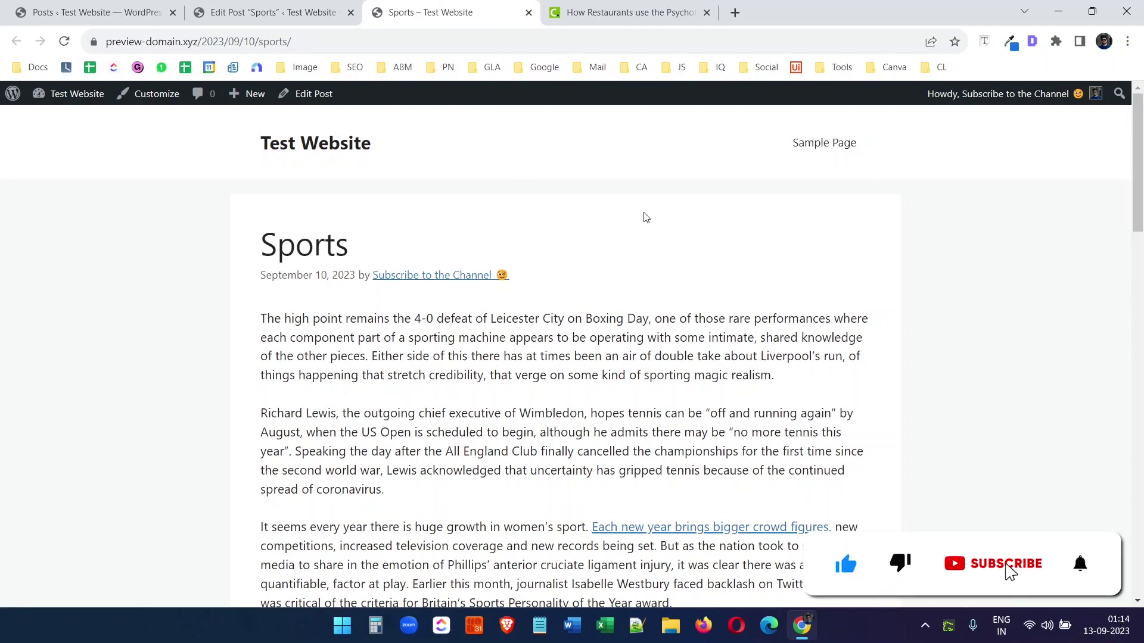
{"action": "scroll", "coordinate": [761, 304], "scroll_direction": "down", "scroll_amount": 2}
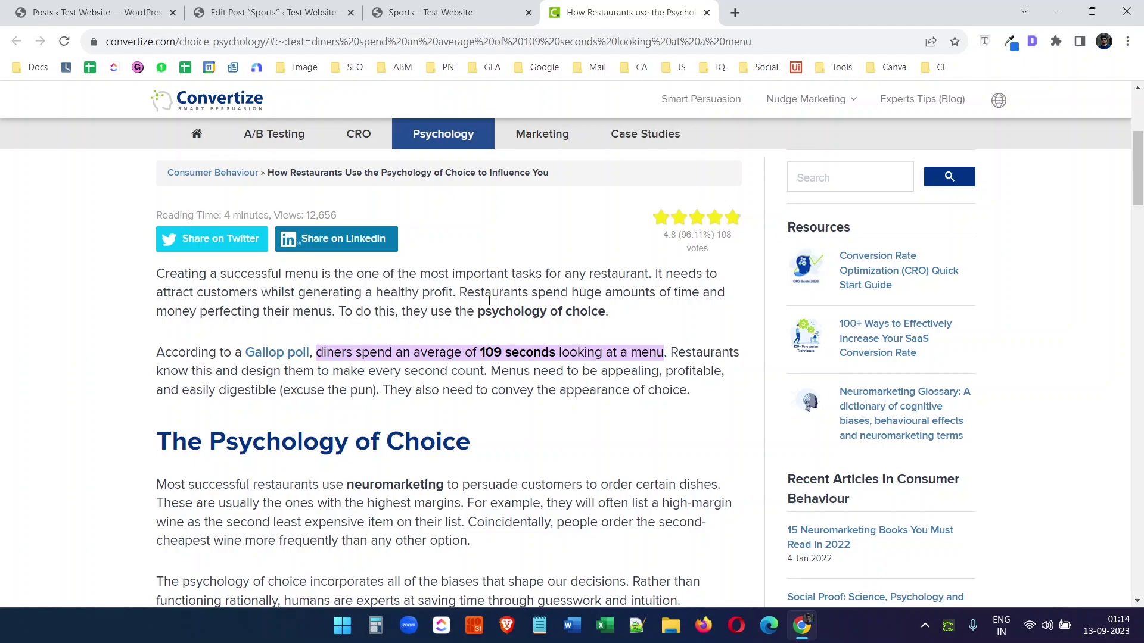
- Close the Convertize article tab with Ctrl+W
{"action": "key", "text": "ctrl+w"}
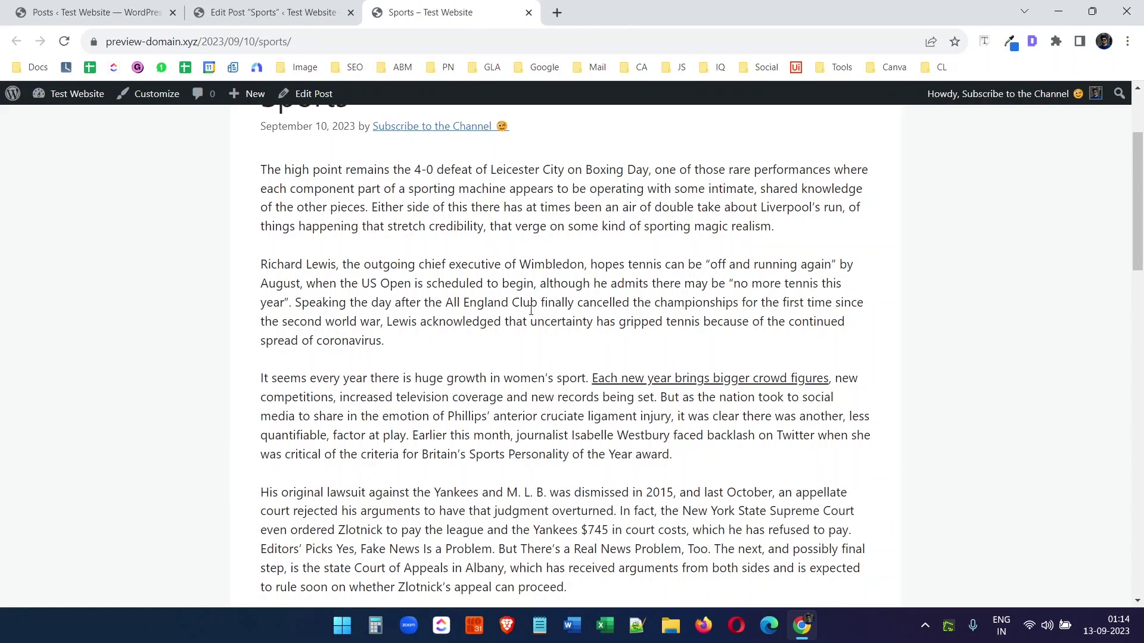
{"action": "scroll", "coordinate": [538, 368], "scroll_direction": "down", "scroll_amount": 3}
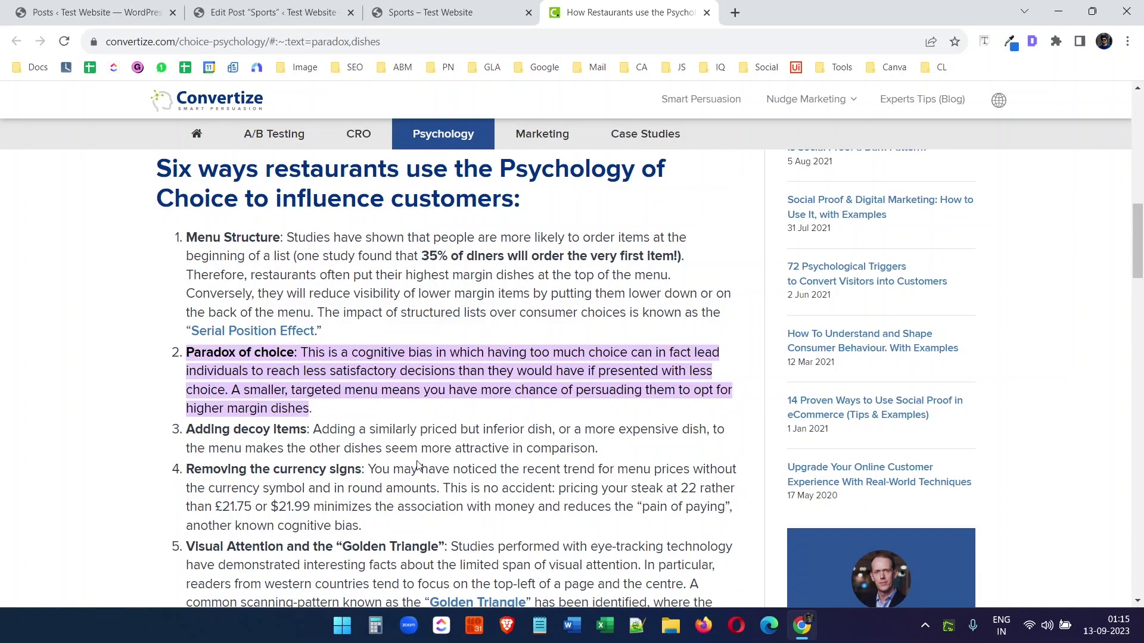
{"action": "scroll", "coordinate": [417, 465], "scroll_direction": "down", "scroll_amount": 2}
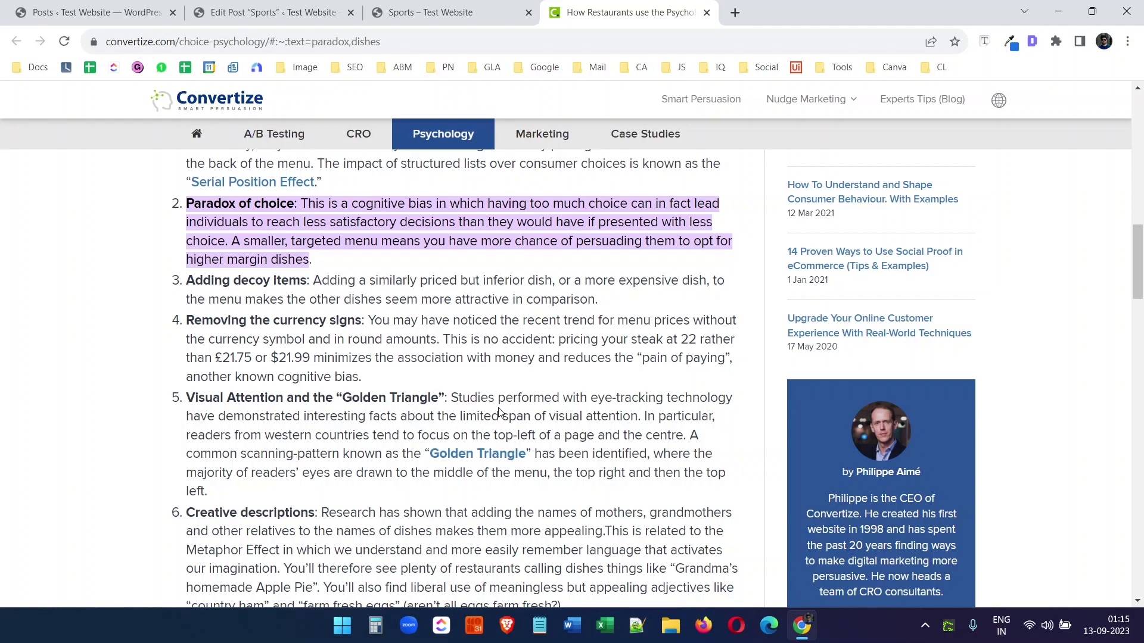
- Add the article URL and, below it, the diners sentence to the notes
{"action": "type", "text": "https://www.convertize.com/choice-psychology/"}
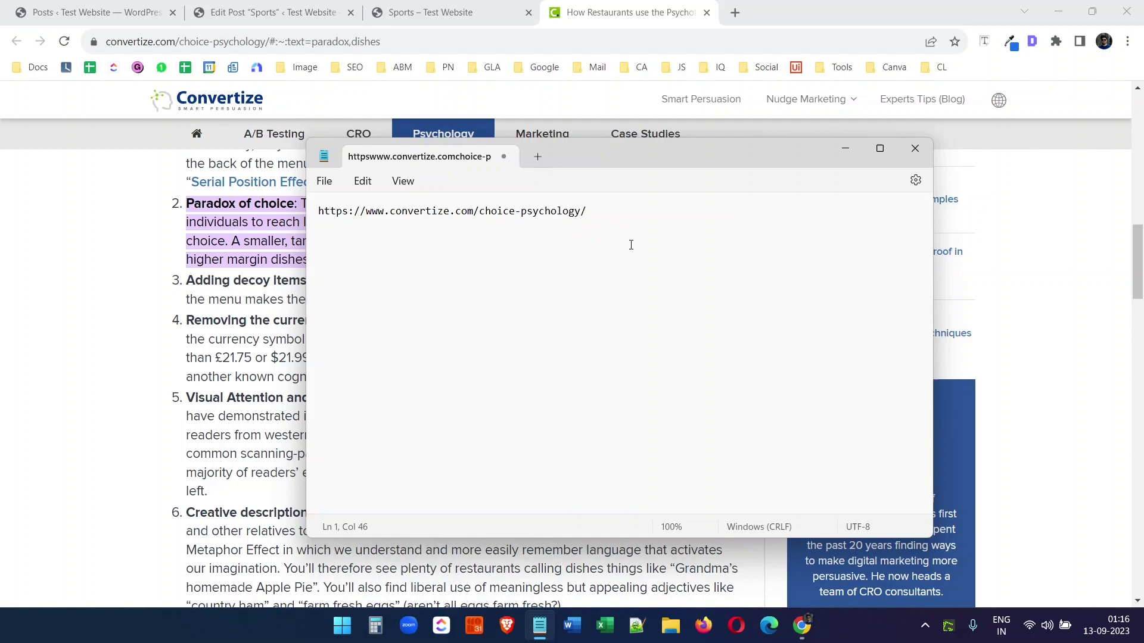
{"action": "key", "text": "Return"}
{"action": "key", "text": "Return"}
{"action": "key", "text": "ctrl+v"}
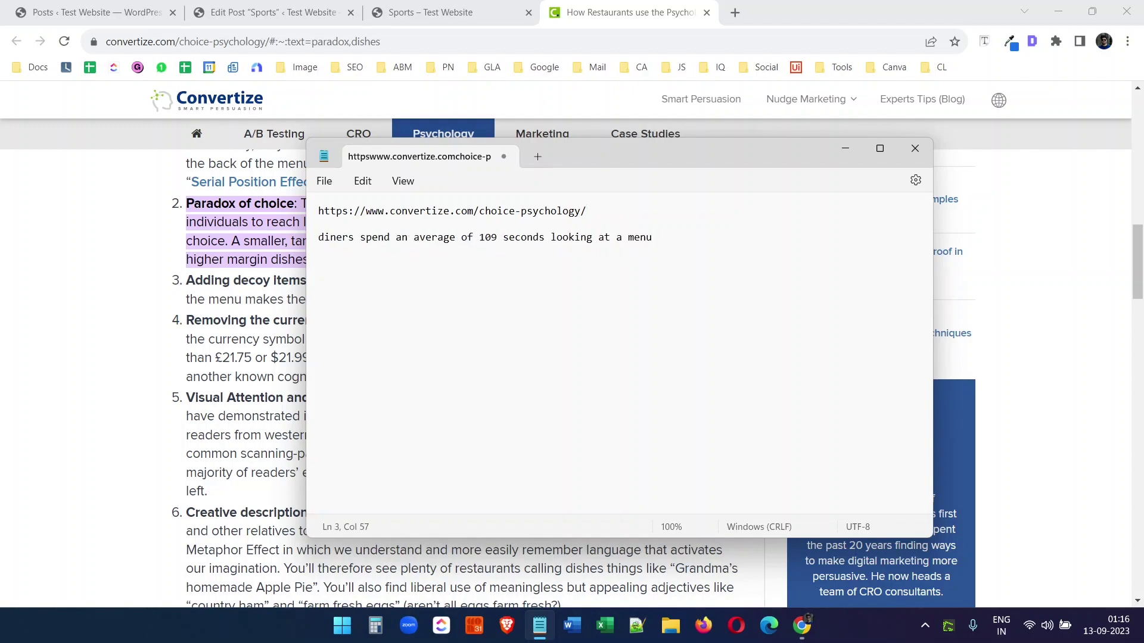
- Add the text-fragment link for the diners sentence on a new line
{"action": "key", "text": "alt+Tab"}
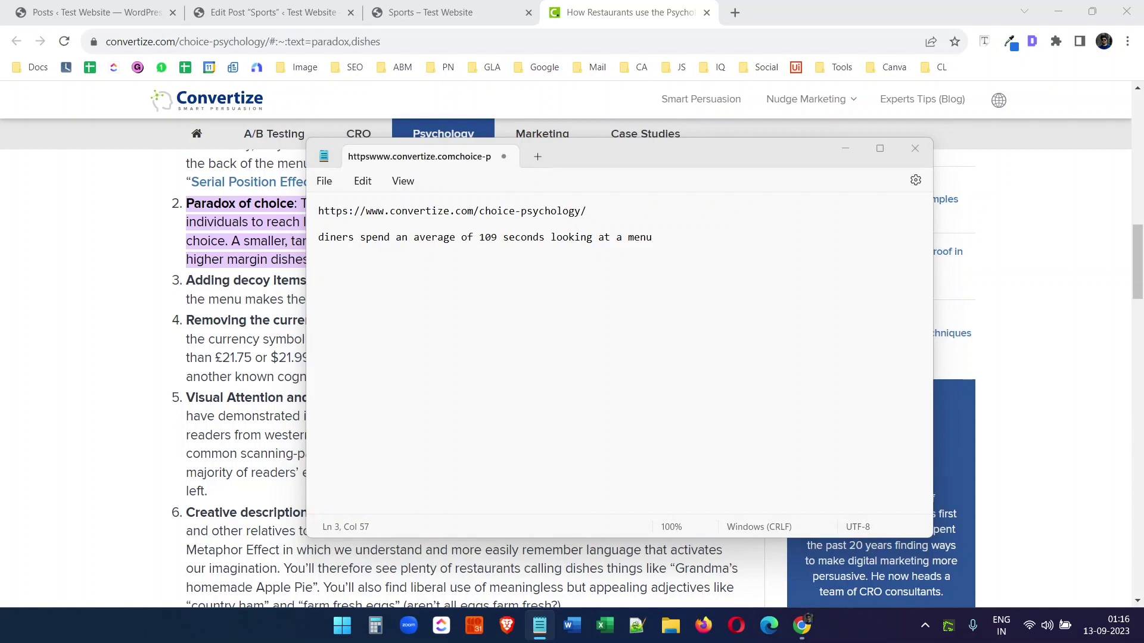
{"action": "left_click", "coordinate": [689, 236]}
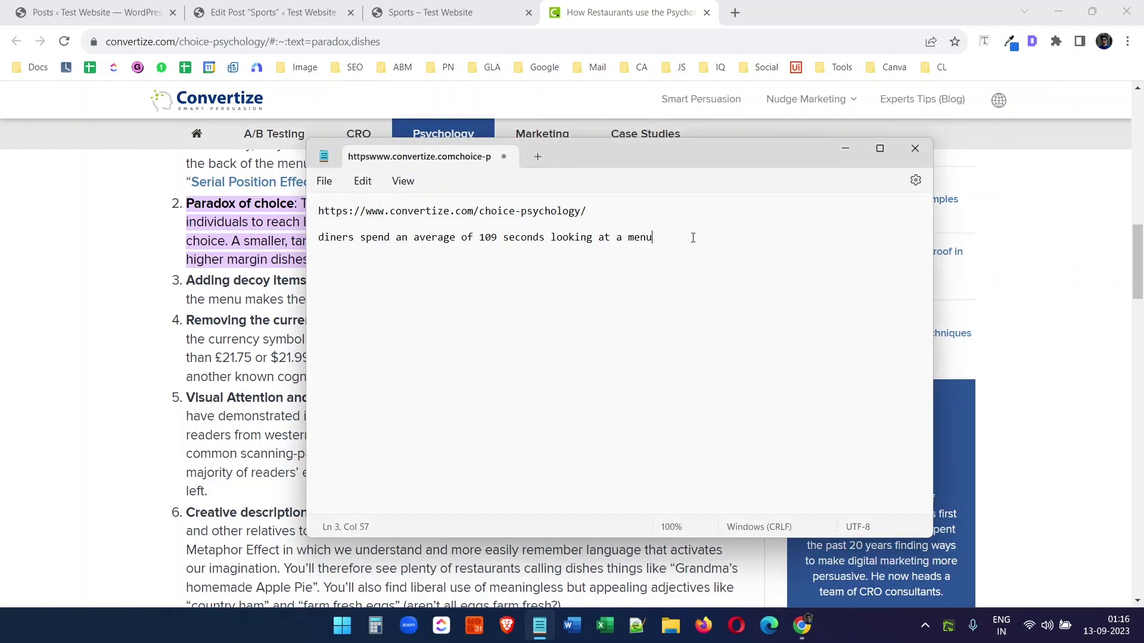
{"action": "key", "text": "Return"}
{"action": "key", "text": "Return"}
{"action": "type", "text": "https://www.convertize.com/choice-psychology/#:~:text=diners%20spend%20an%20average%20of%20109%20seconds%20looking%20at%20a%20menu"}
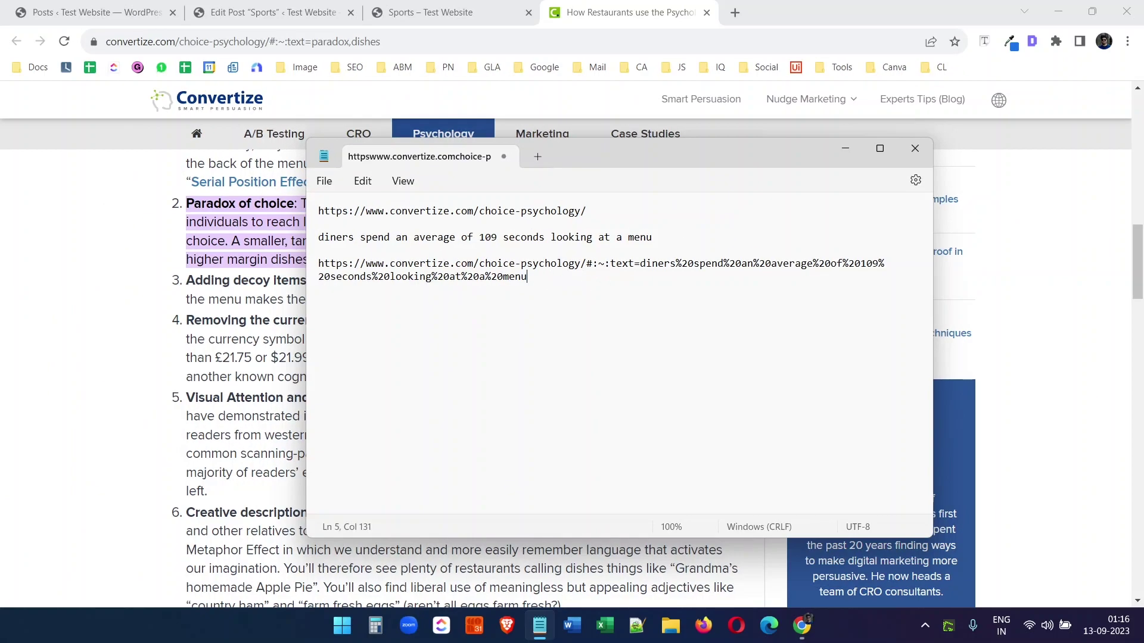
- Select and copy the paradox,dishes fragment link from the notes
{"action": "left_click_drag", "start_coordinate": [536, 278], "coordinate": [321, 263]}
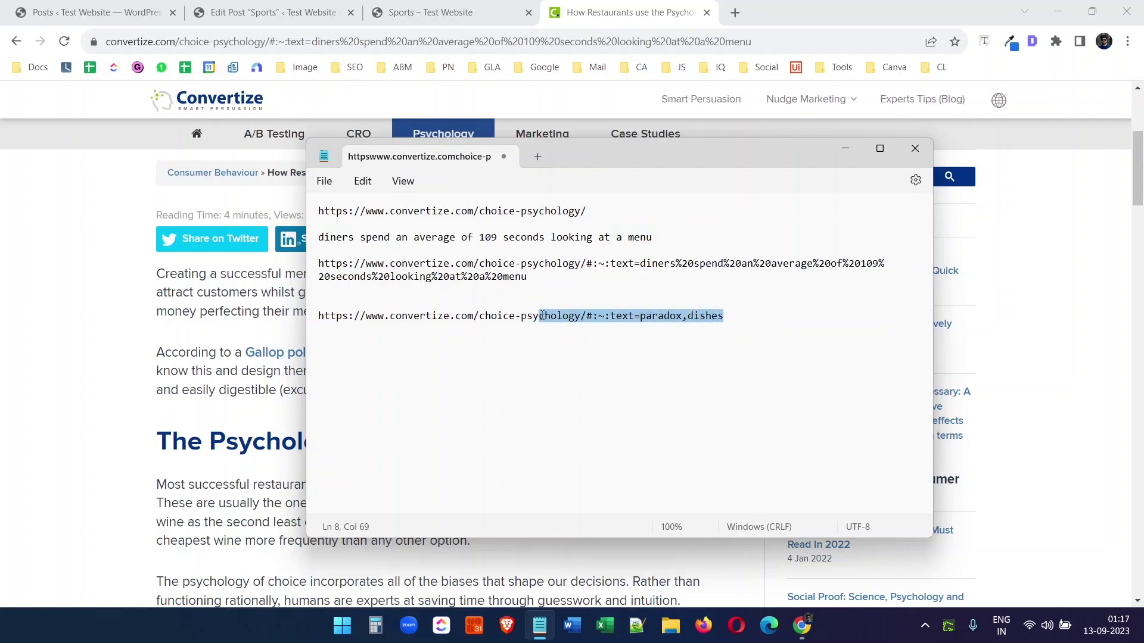
{"action": "left_click_drag", "start_coordinate": [723, 316], "coordinate": [318, 317]}
{"action": "key", "text": "ctrl+c"}
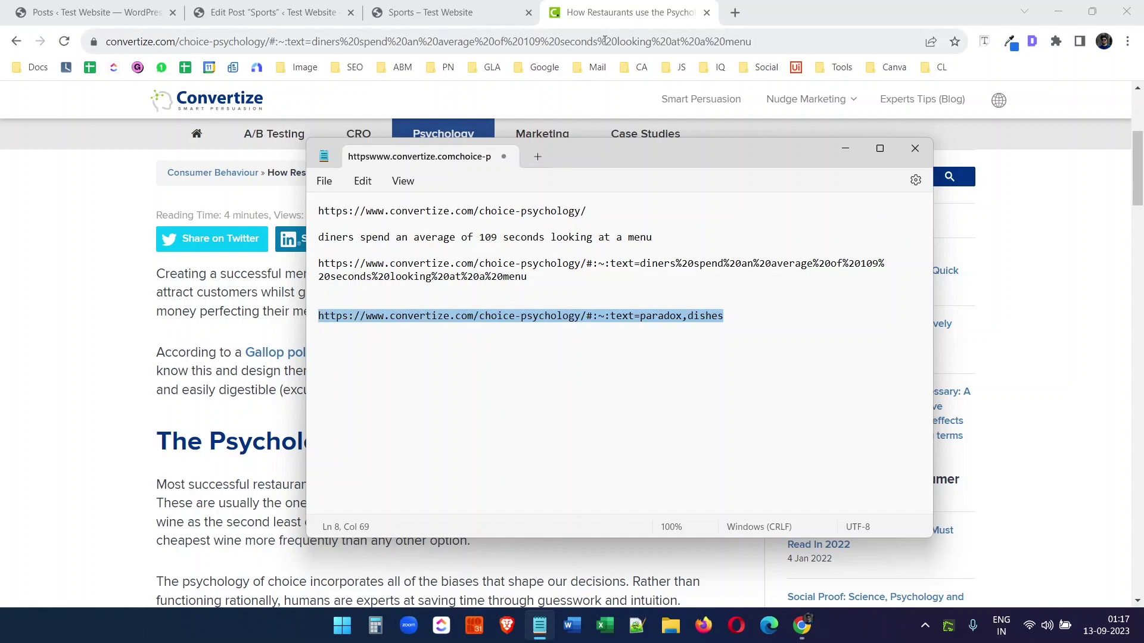
- Load the paradox,dishes link in the browser to check the highlight
{"action": "left_click", "coordinate": [604, 42]}
{"action": "key", "text": "ctrl+v"}
{"action": "key", "text": "Return"}
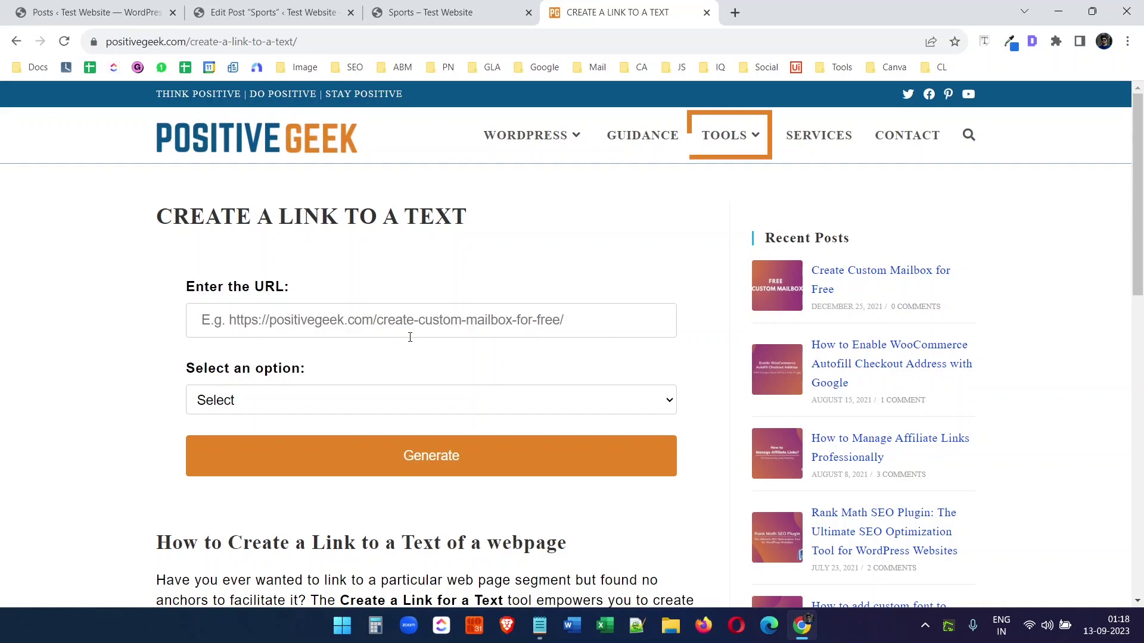
{"action": "mouse_move", "coordinate": [730, 135]}
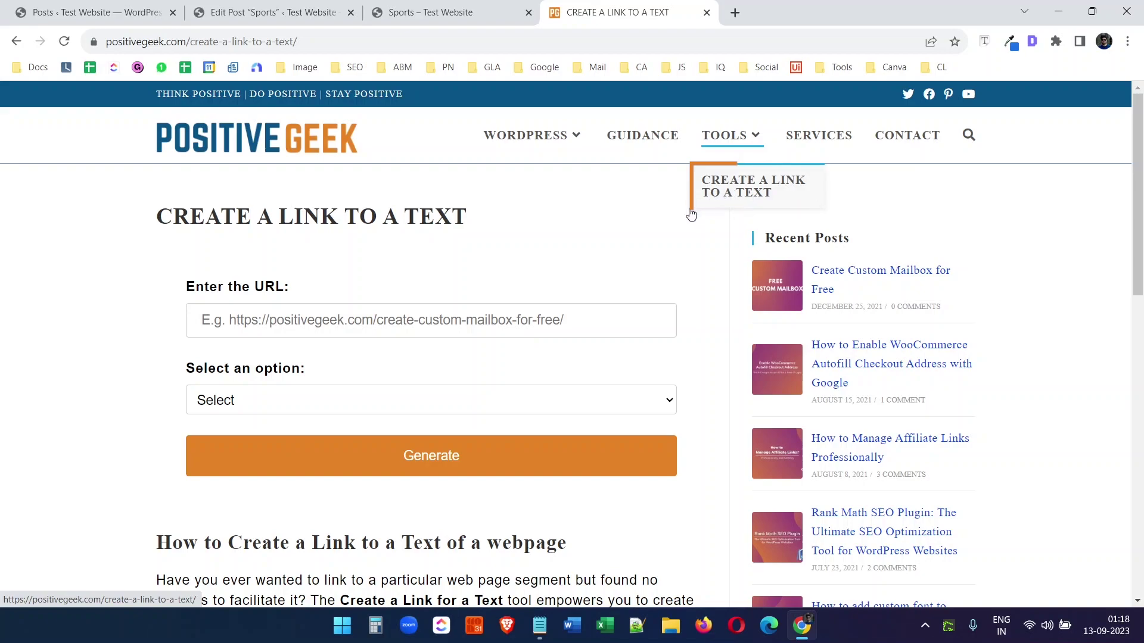
- Enter the Convertize article URL in the tool and choose the single-sentence highlight option
{"action": "left_click", "coordinate": [465, 312]}
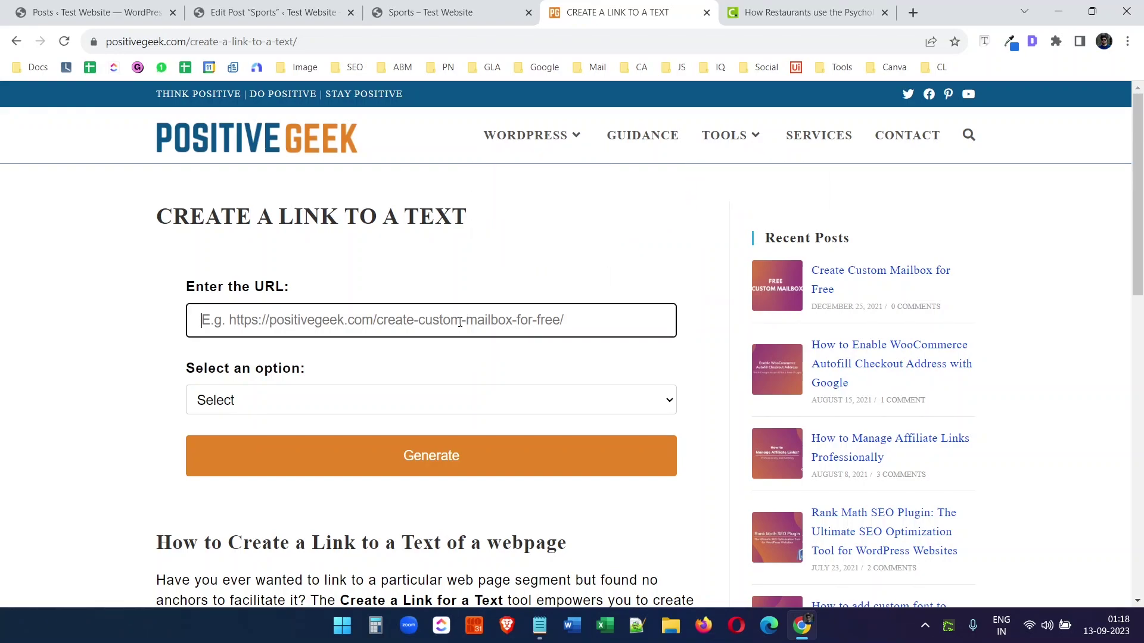
{"action": "key", "text": "ctrl+v"}
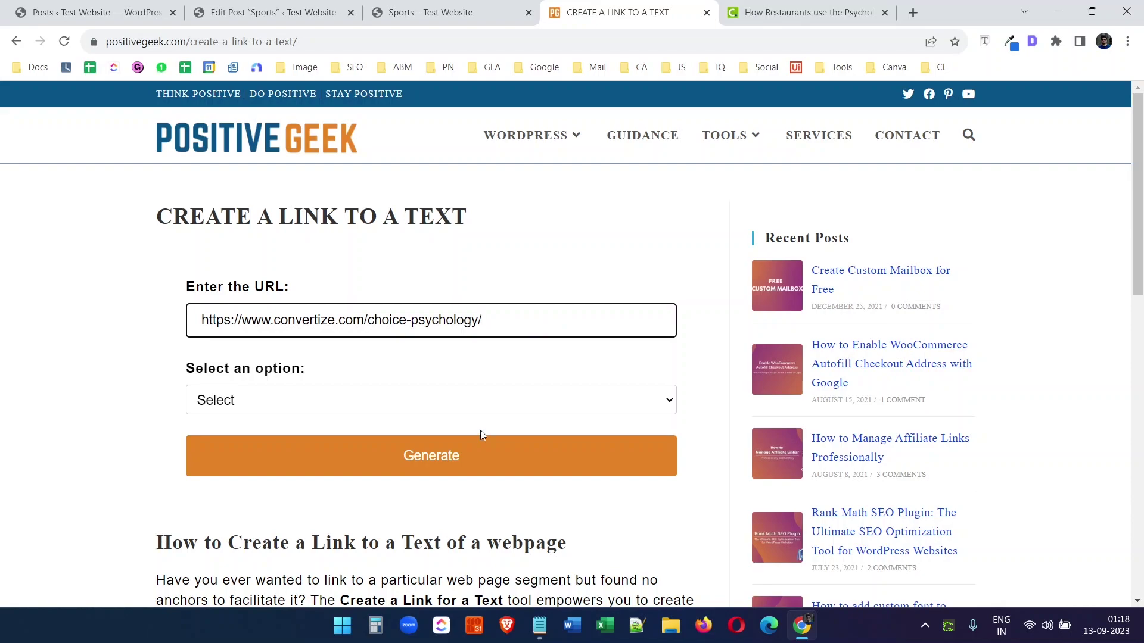
{"action": "left_click", "coordinate": [471, 410]}
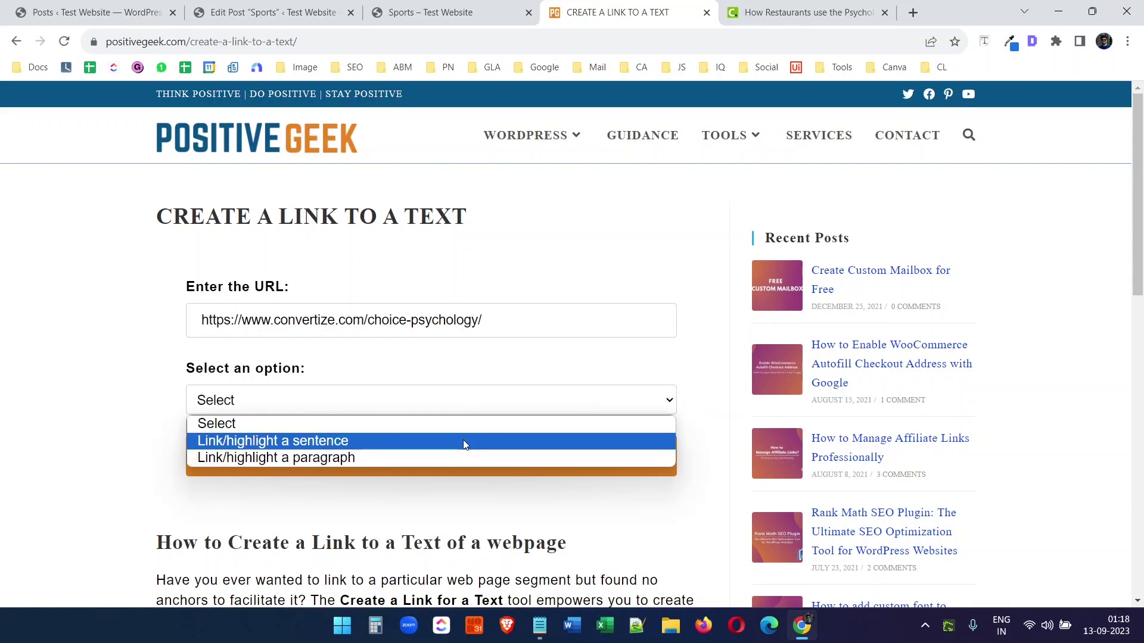
{"action": "left_click", "coordinate": [458, 443]}
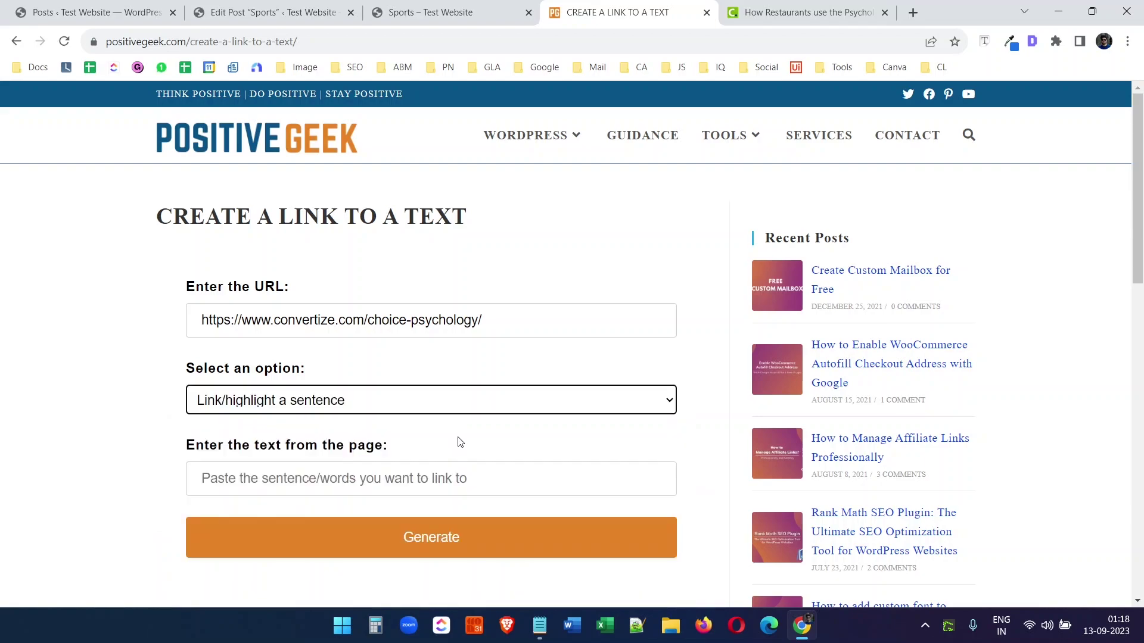
- Enter the structured-lists sentence from the article and generate its link
{"action": "left_click", "coordinate": [765, 12]}
{"action": "scroll", "coordinate": [557, 360], "scroll_direction": "down", "scroll_amount": 3}
{"action": "scroll", "coordinate": [557, 360], "scroll_direction": "down", "scroll_amount": 5}
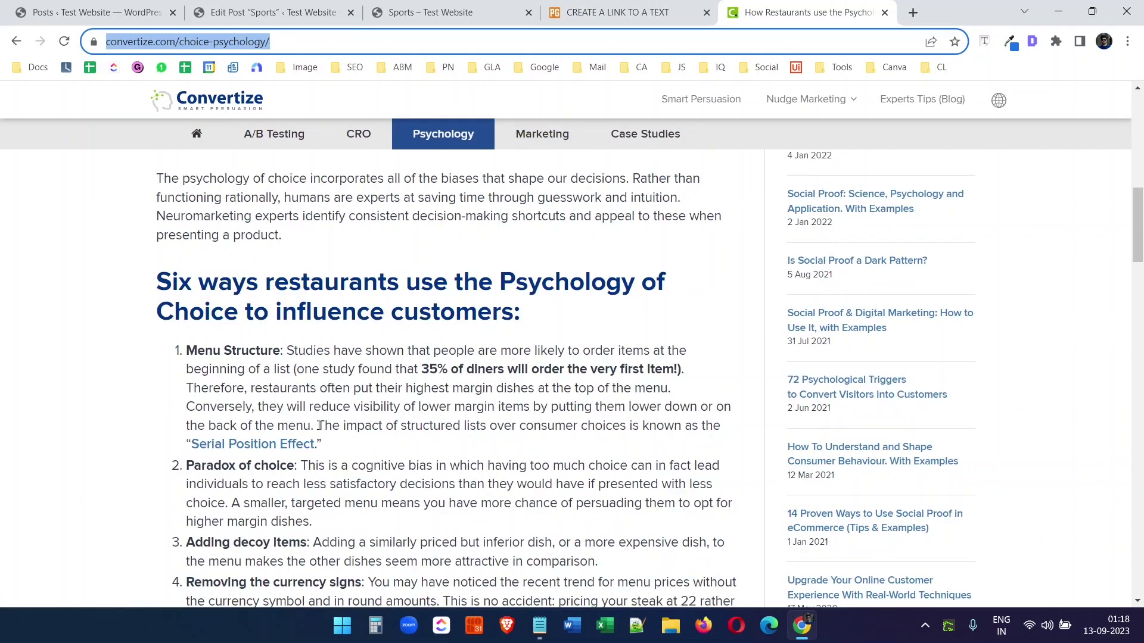
{"action": "left_click_drag", "start_coordinate": [317, 425], "coordinate": [627, 425]}
{"action": "left_click", "coordinate": [670, 11]}
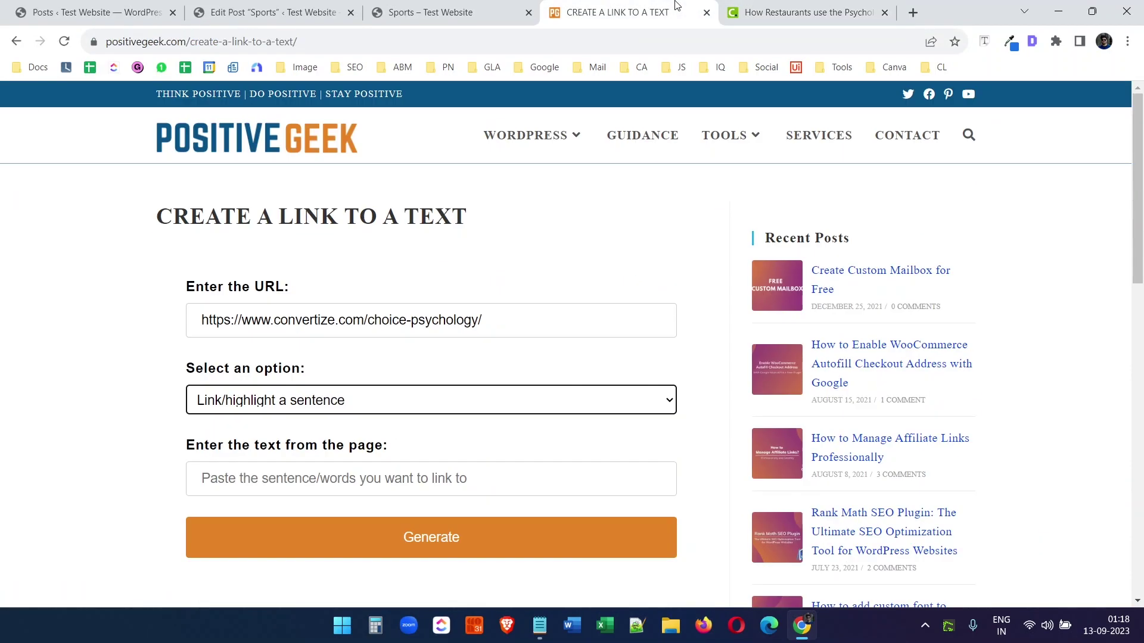
{"action": "left_click", "coordinate": [320, 479]}
{"action": "key", "text": "ctrl+v"}
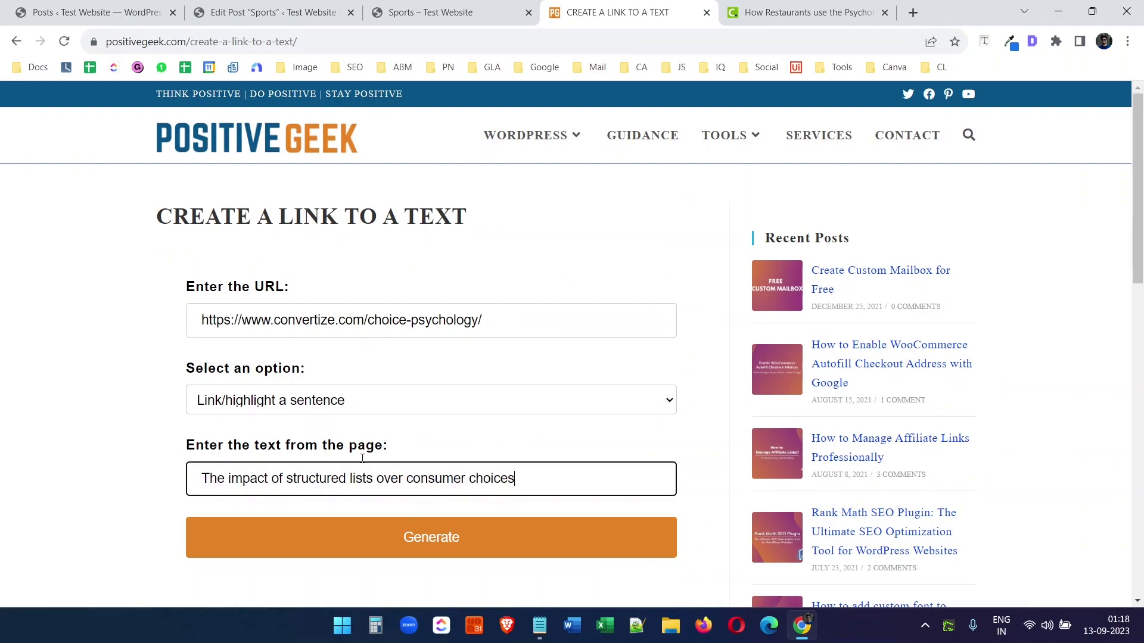
{"action": "scroll", "coordinate": [442, 444], "scroll_direction": "down", "scroll_amount": 1}
{"action": "left_click", "coordinate": [403, 465]}
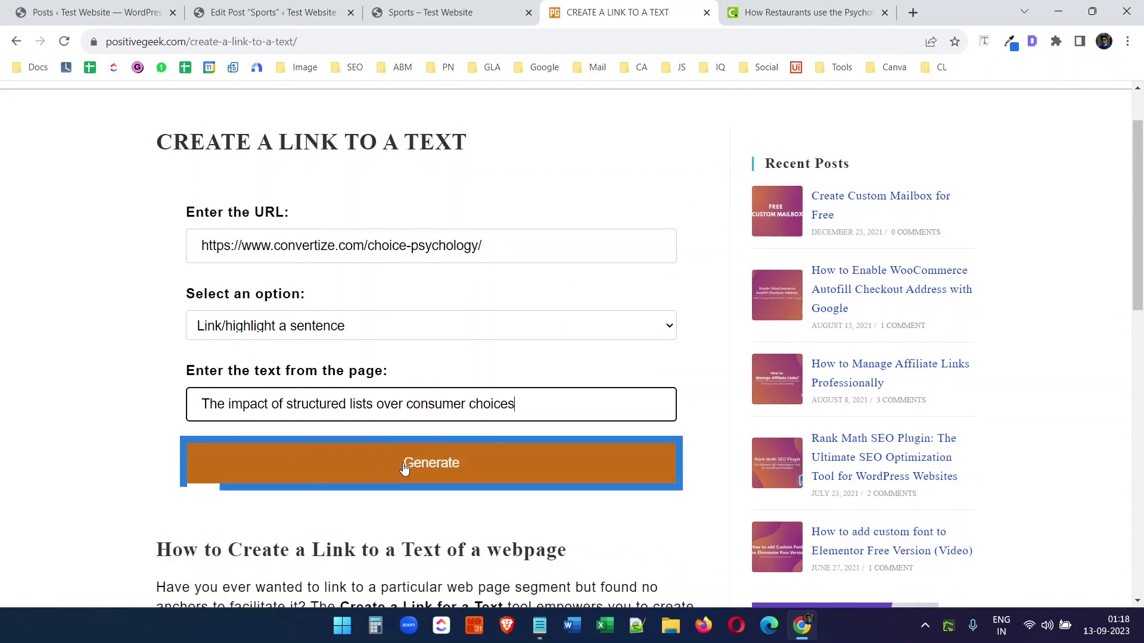
{"action": "scroll", "coordinate": [435, 420], "scroll_direction": "down", "scroll_amount": 2}
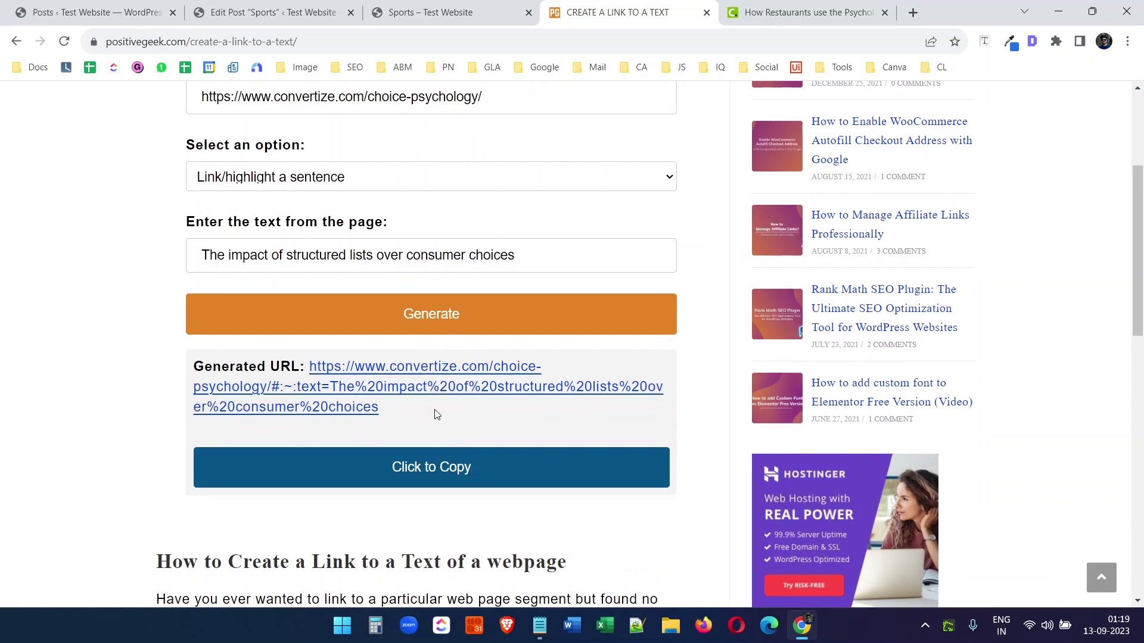
- Copy the generated sentence link and load it in a fresh tab to test it
{"action": "left_click", "coordinate": [430, 468]}
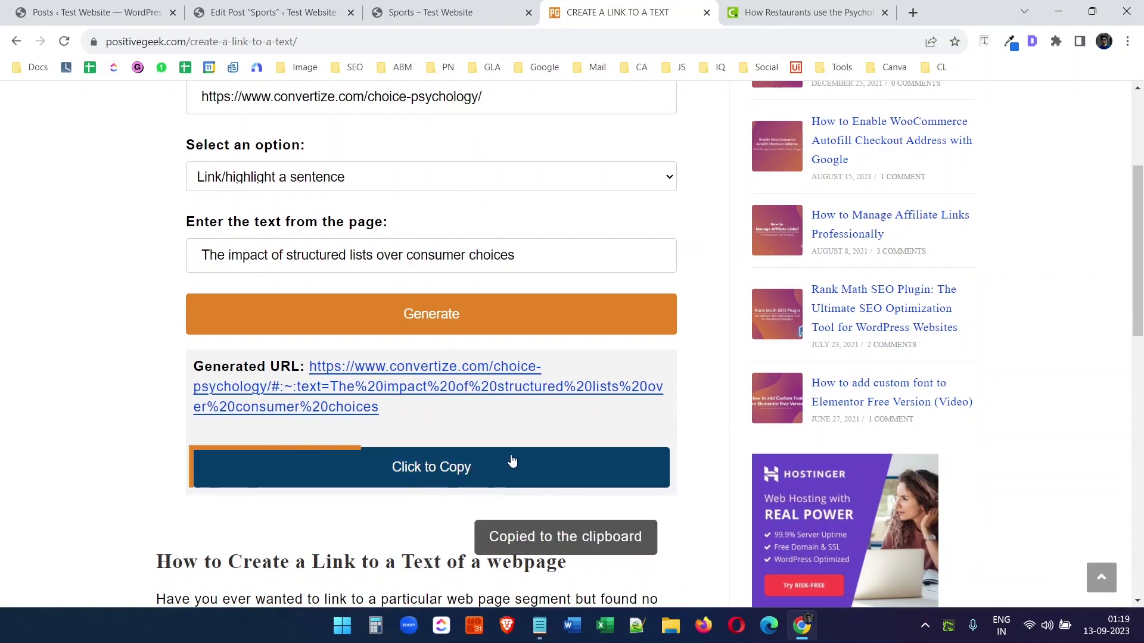
{"action": "middle_click", "coordinate": [753, 12]}
{"action": "key", "text": "ctrl+t"}
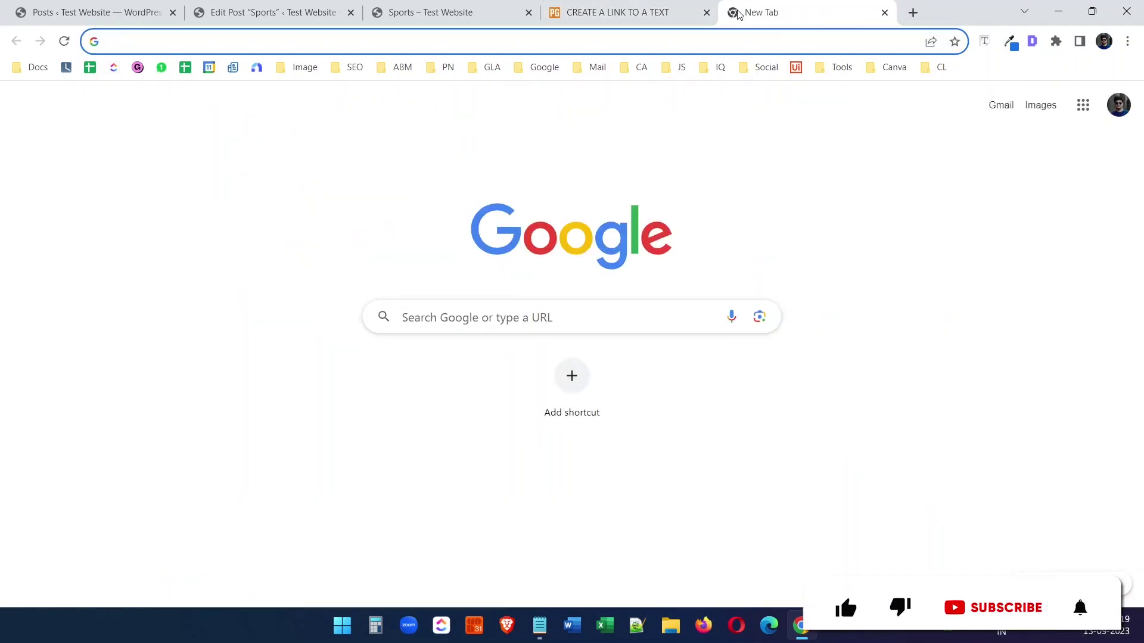
{"action": "key", "text": "ctrl+v"}
{"action": "key", "text": "Return"}
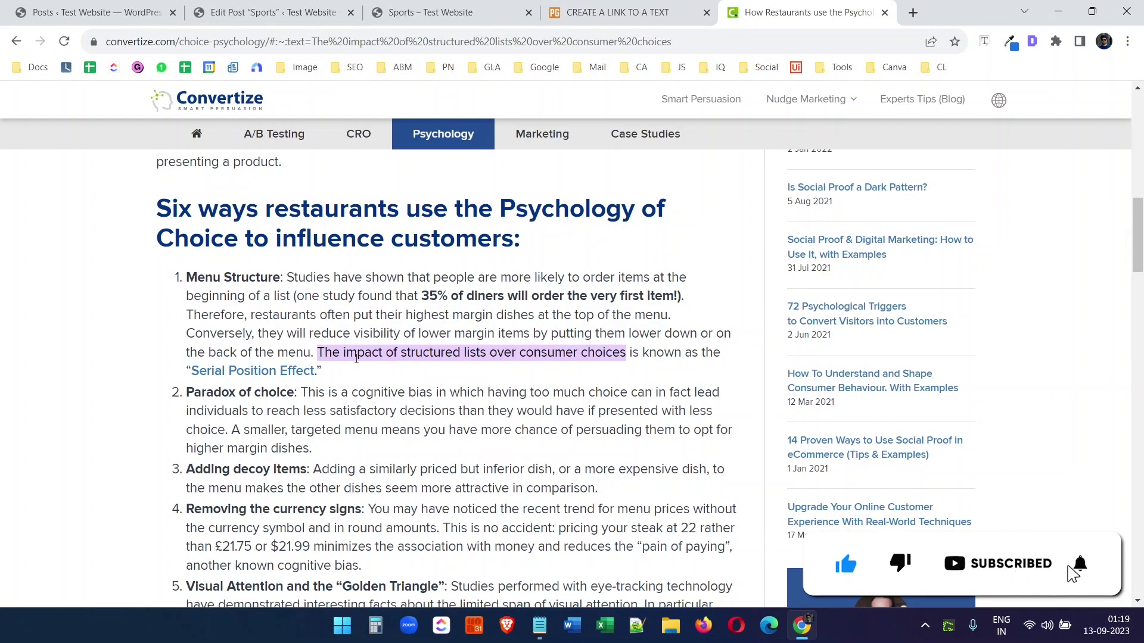
- Switch the tool's link option to 'Link/highlight a paragraph'
{"action": "key", "text": "ctrl+shift+Tab"}
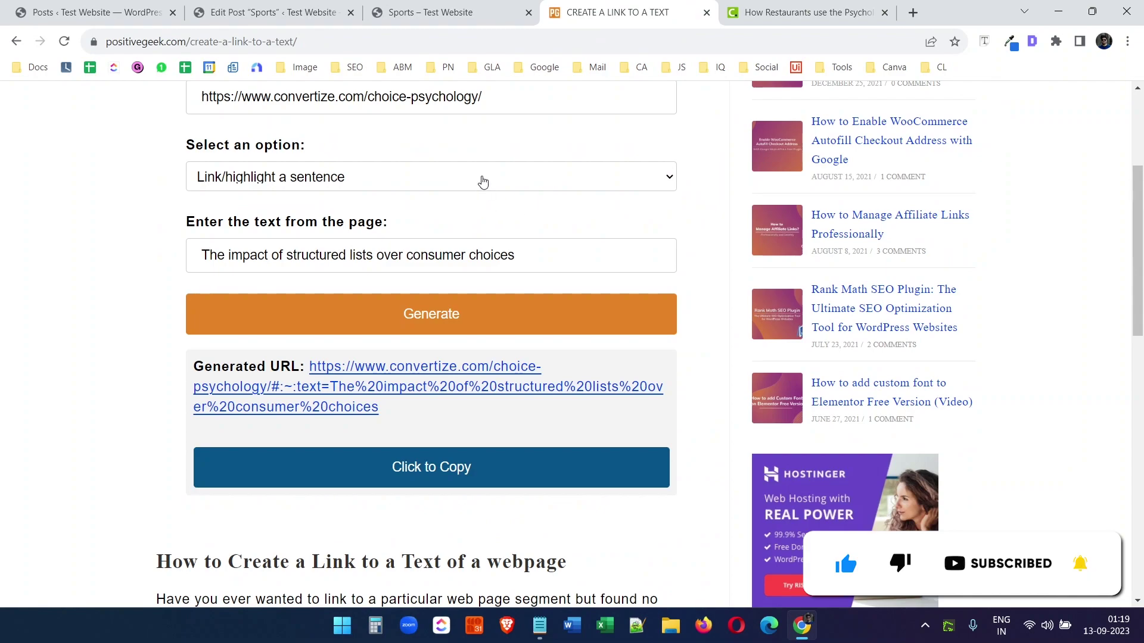
{"action": "left_click", "coordinate": [482, 183]}
{"action": "left_click", "coordinate": [469, 234]}
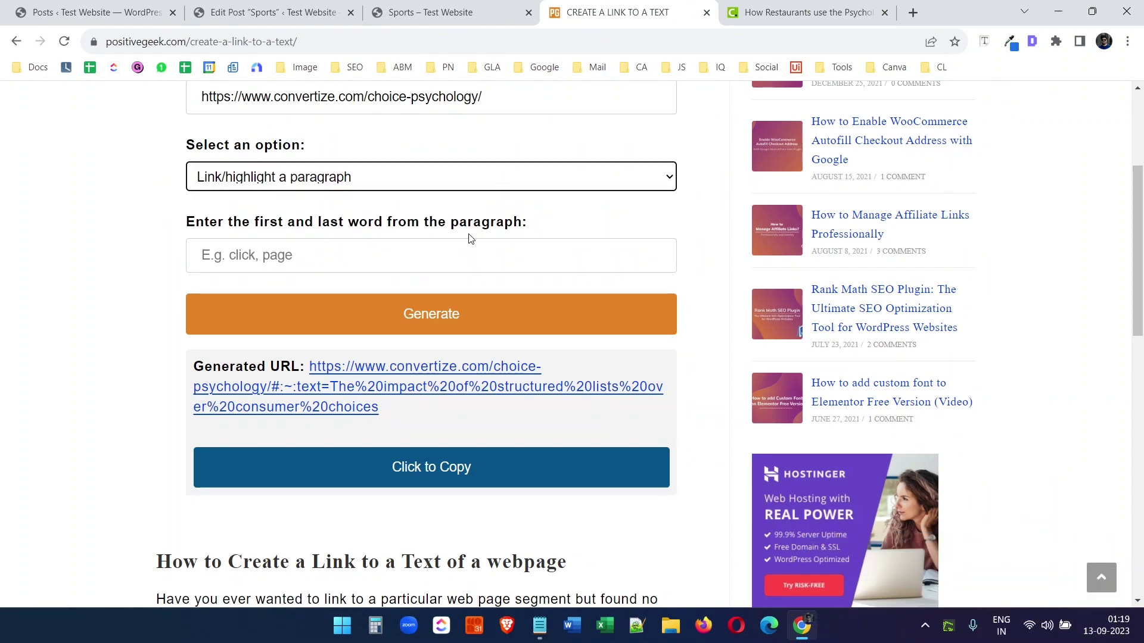
- Enter 'Adding, comparison' as the paragraph's first and last words
{"action": "key", "text": "ctrl+Tab"}
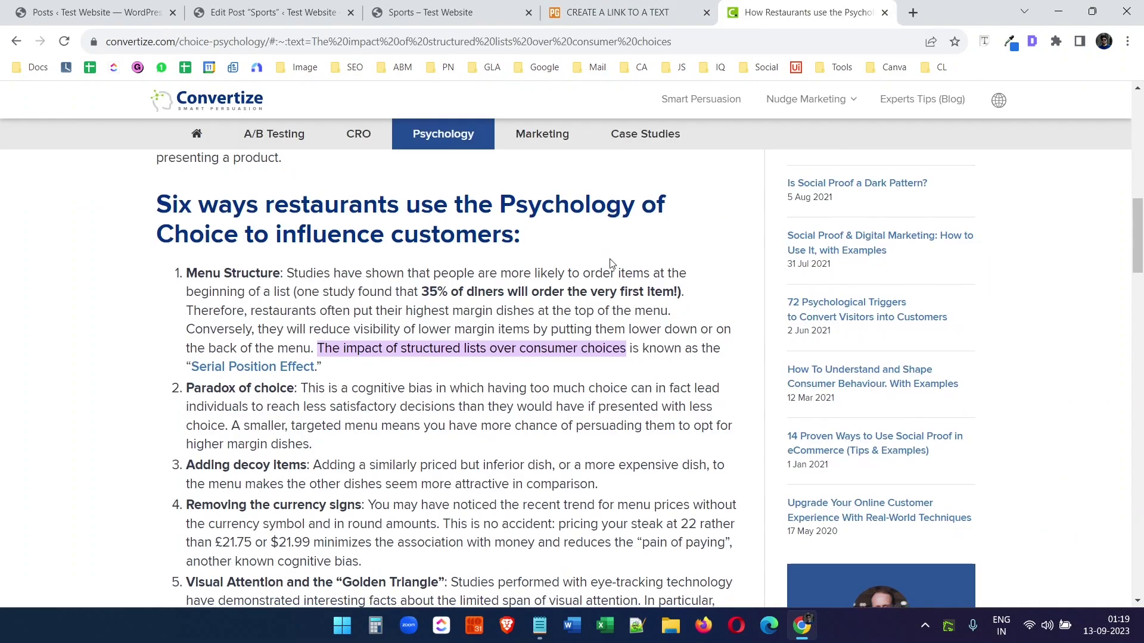
{"action": "scroll", "coordinate": [611, 262], "scroll_direction": "down", "scroll_amount": 1}
{"action": "left_click_drag", "start_coordinate": [238, 395], "coordinate": [186, 396]}
{"action": "left_click", "coordinate": [598, 21]}
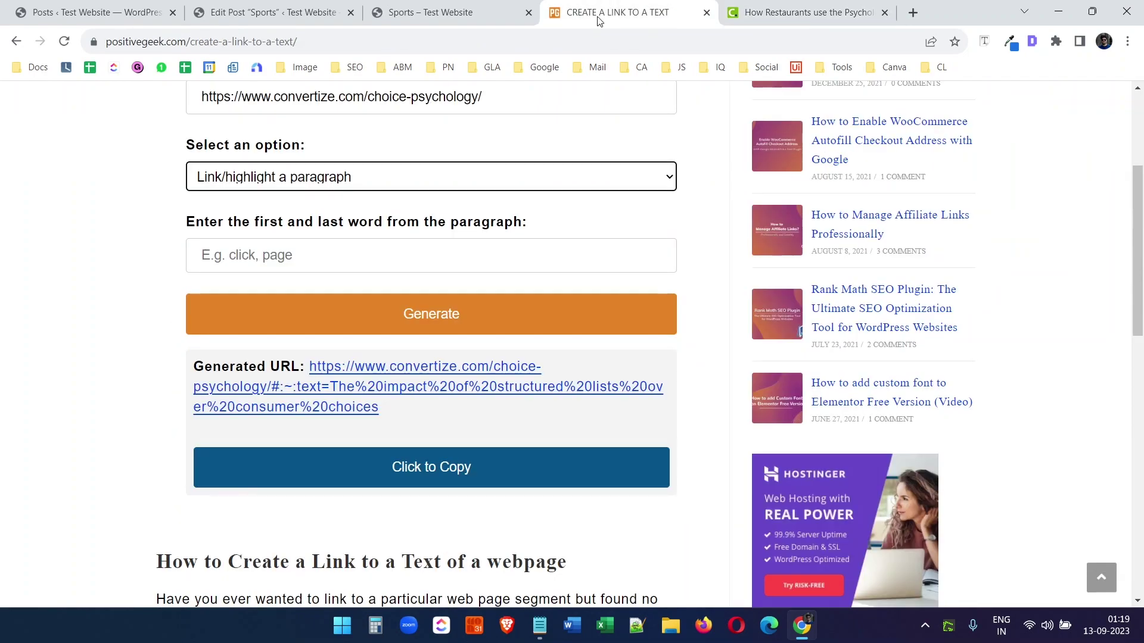
{"action": "left_click", "coordinate": [313, 260]}
{"action": "left_click", "coordinate": [786, 10]}
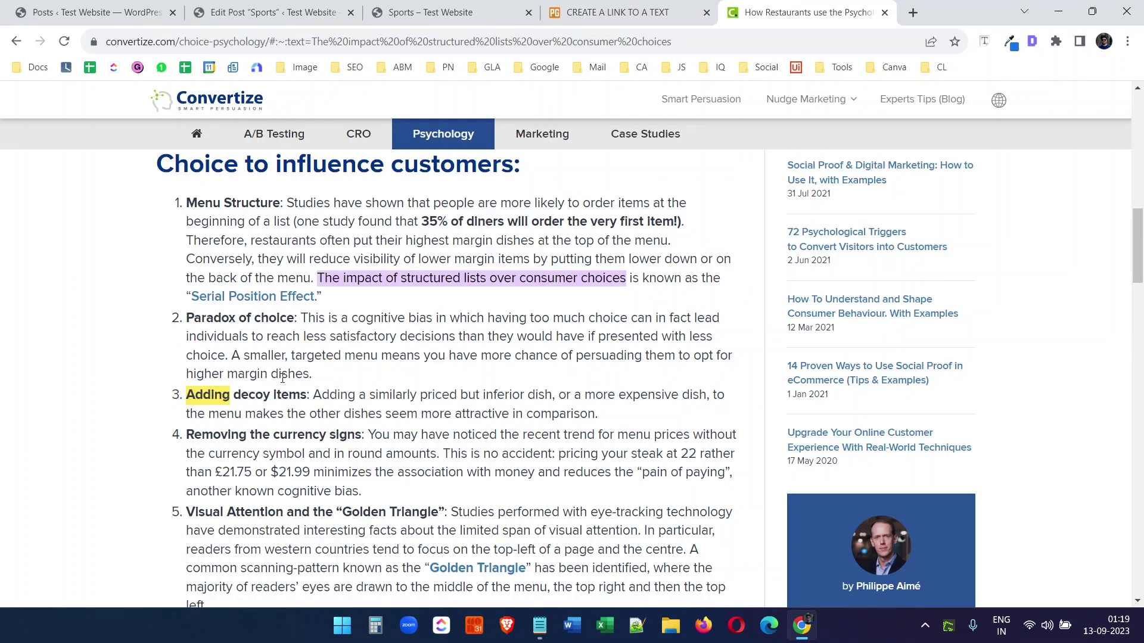
{"action": "left_click_drag", "start_coordinate": [596, 414], "coordinate": [528, 415]}
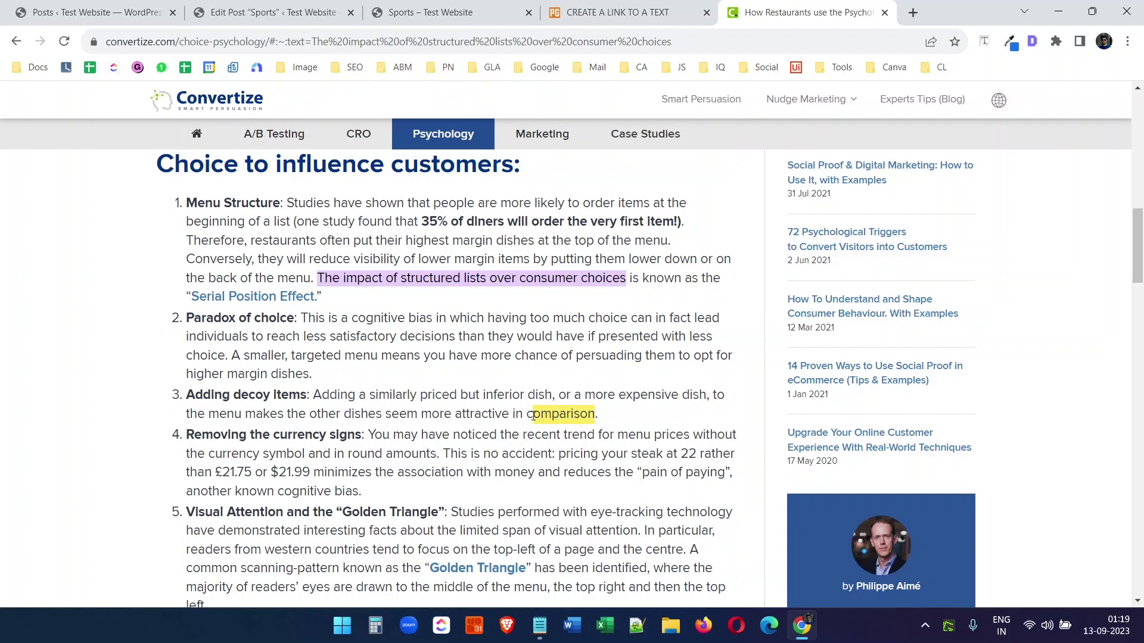
{"action": "left_click", "coordinate": [658, 11]}
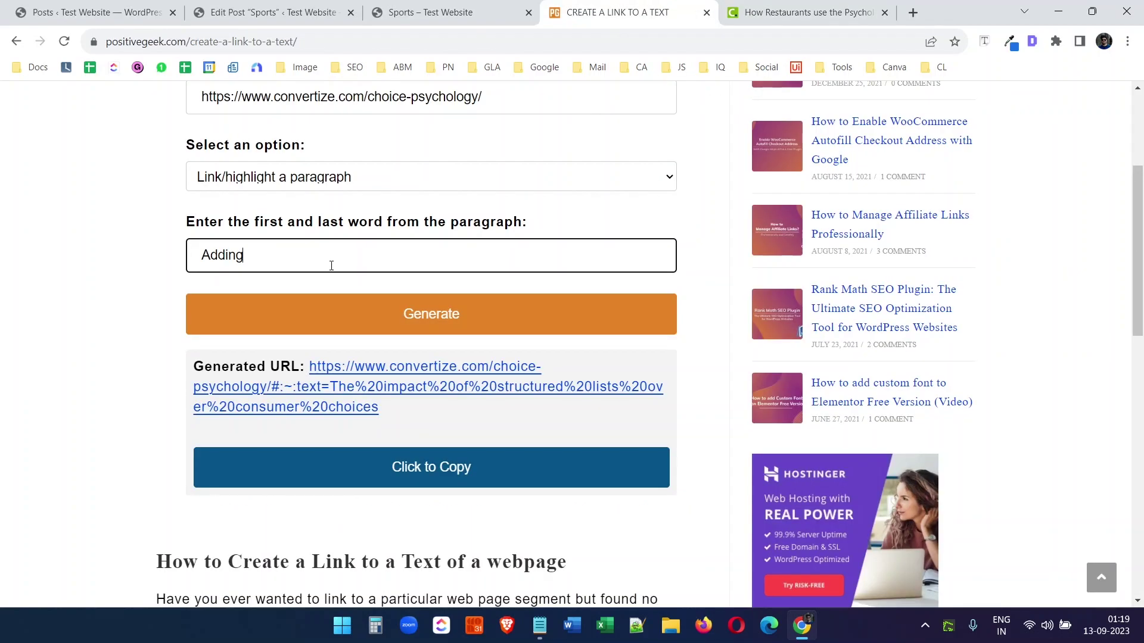
{"action": "type", "text": ","}
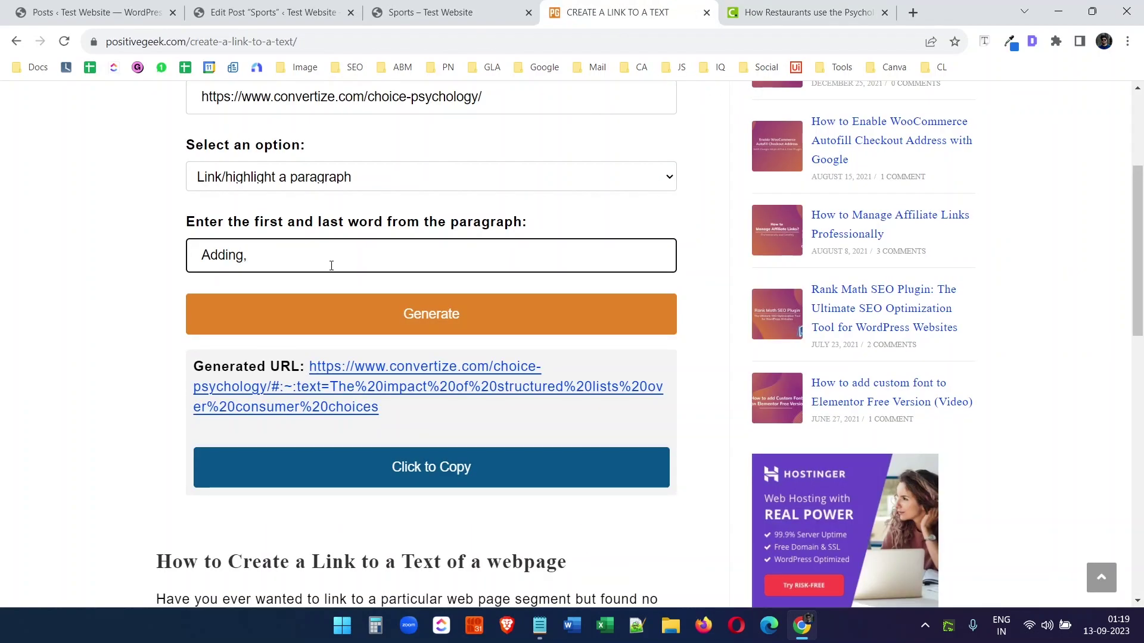
{"action": "key", "text": "ctrl+v"}
- Generate and copy the paragraph link, then load it in the article tab
{"action": "left_click", "coordinate": [430, 319]}
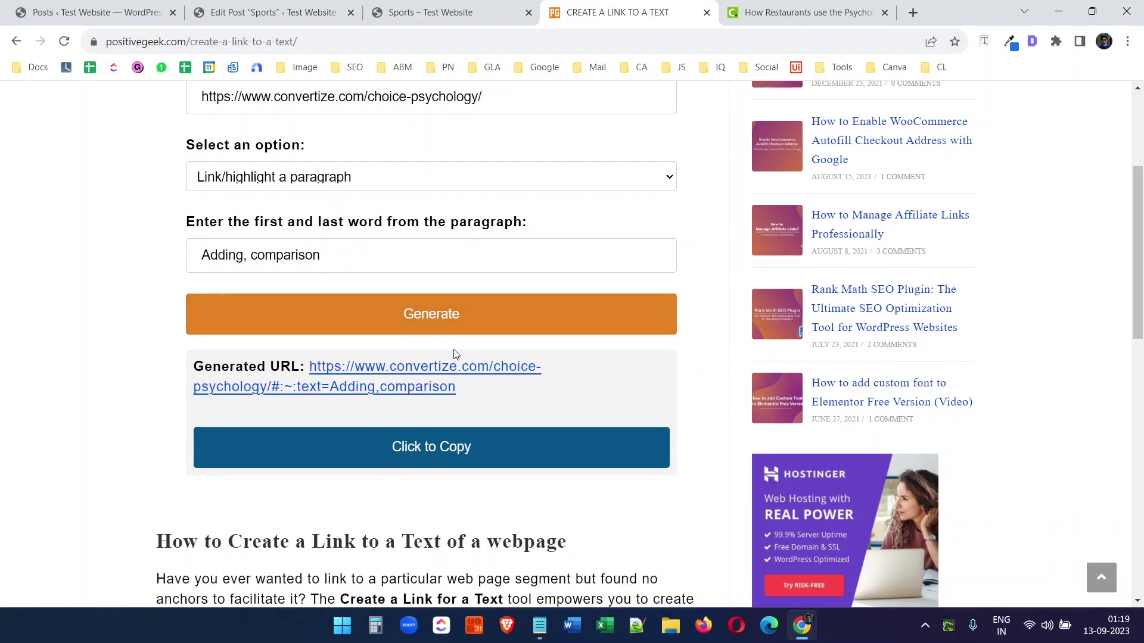
{"action": "left_click", "coordinate": [456, 447]}
{"action": "left_click", "coordinate": [804, 13]}
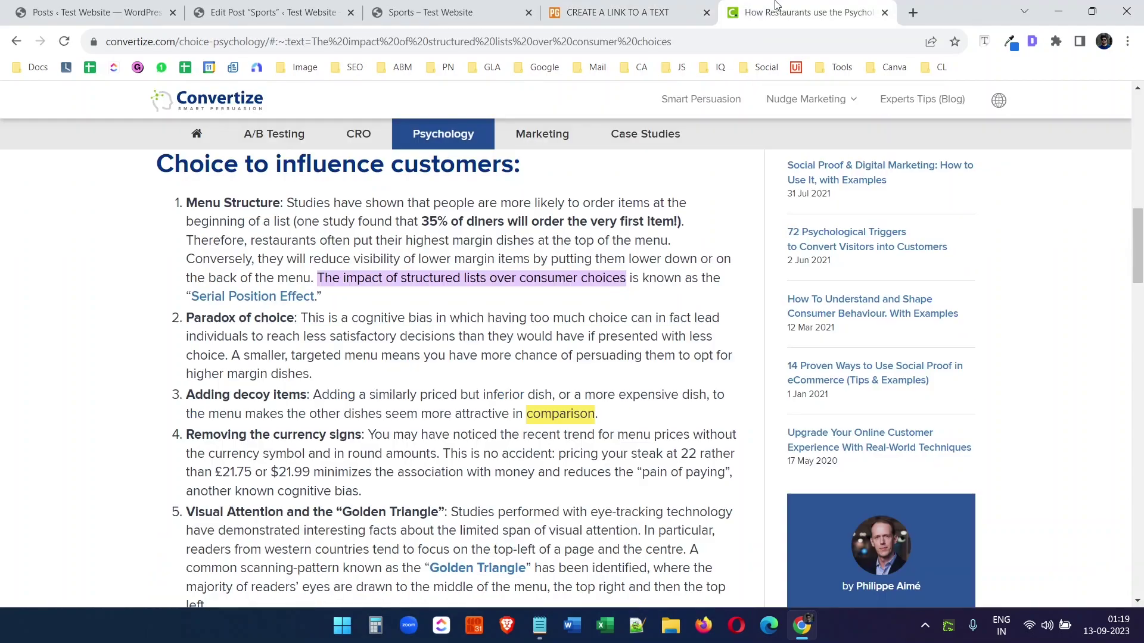
{"action": "left_click", "coordinate": [702, 41]}
{"action": "key", "text": "ctrl+v"}
{"action": "key", "text": "Return"}
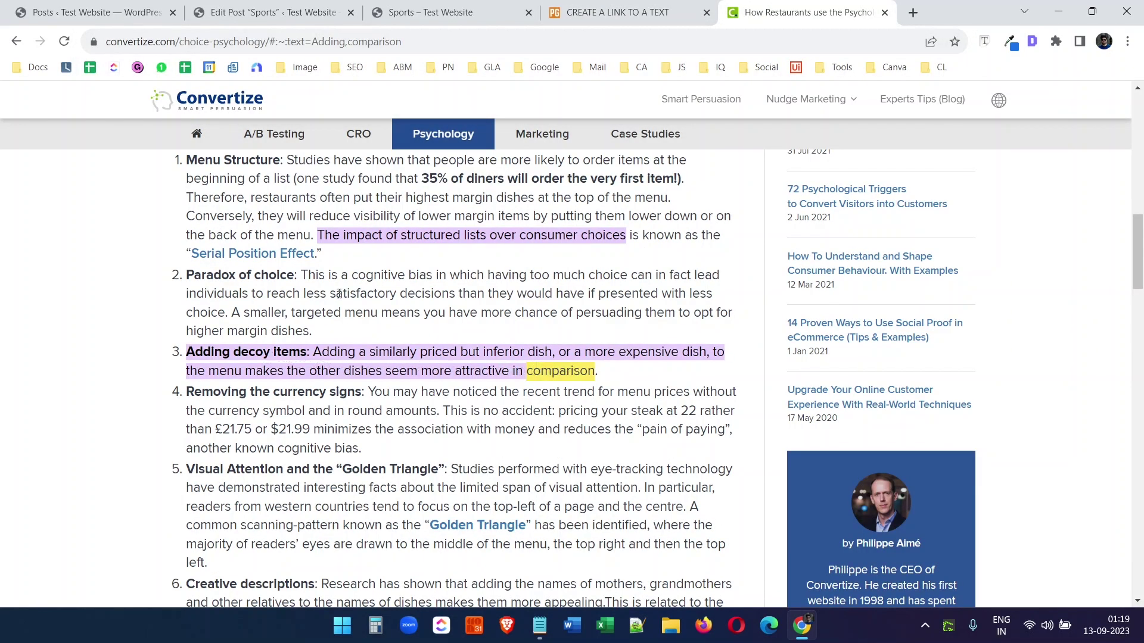
- Reopen the paragraph link in a fresh tab to verify the Adding decoy items highlight
{"action": "left_click", "coordinate": [884, 13]}
{"action": "key", "text": "ctrl+t"}
{"action": "key", "text": "ctrl+v"}
{"action": "key", "text": "Return"}
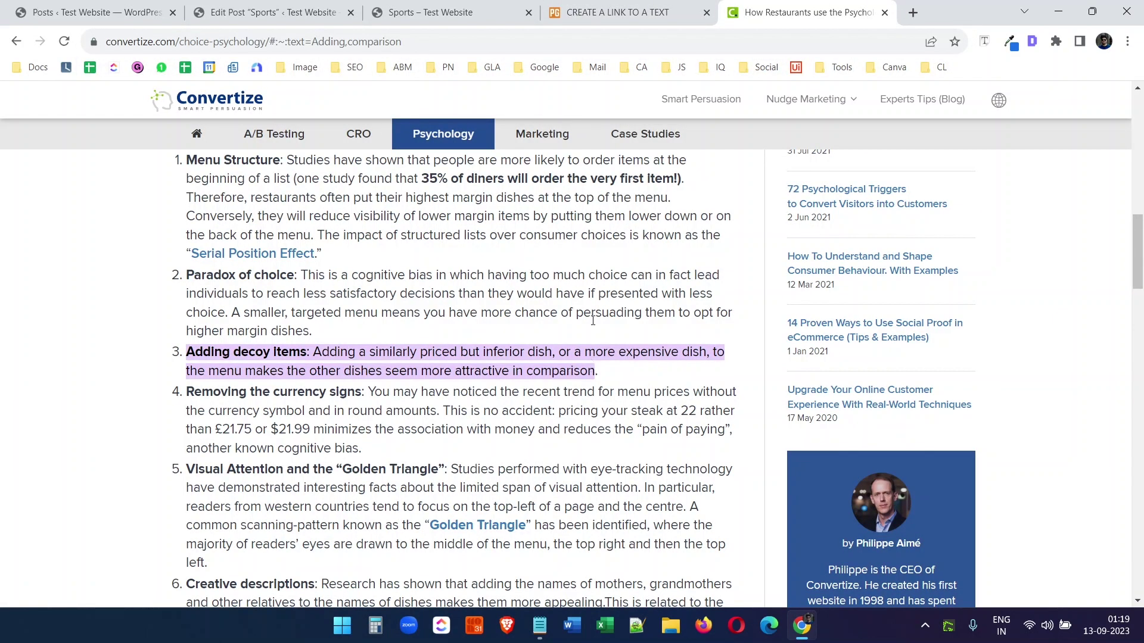
{"action": "left_click", "coordinate": [630, 11]}
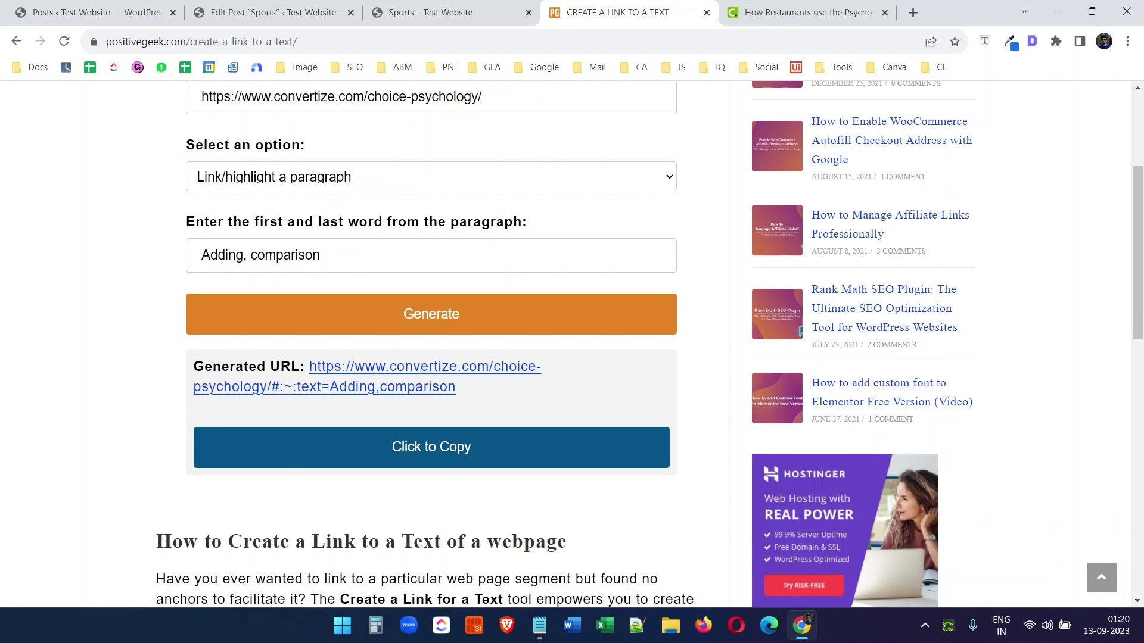